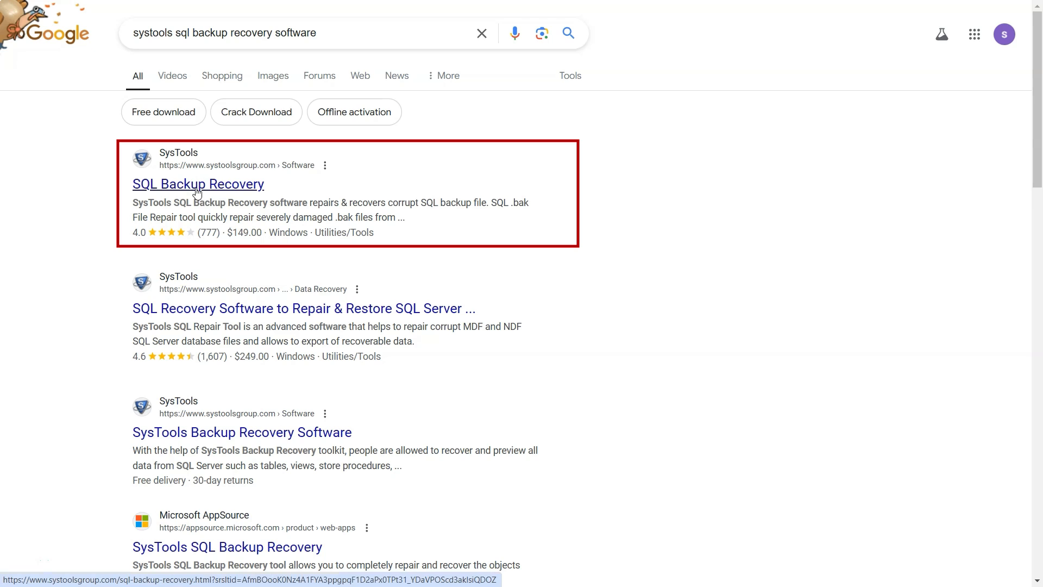
Step: Open the SysTools SQL Backup Recovery product page from the search results and look through it
click(197, 188)
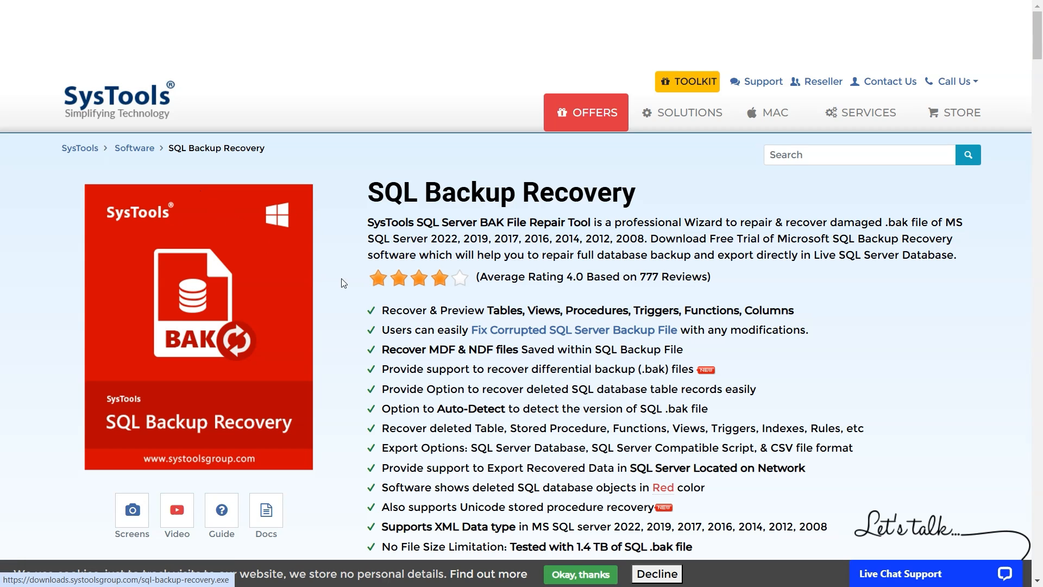
scroll(1041, 68, down, 5)
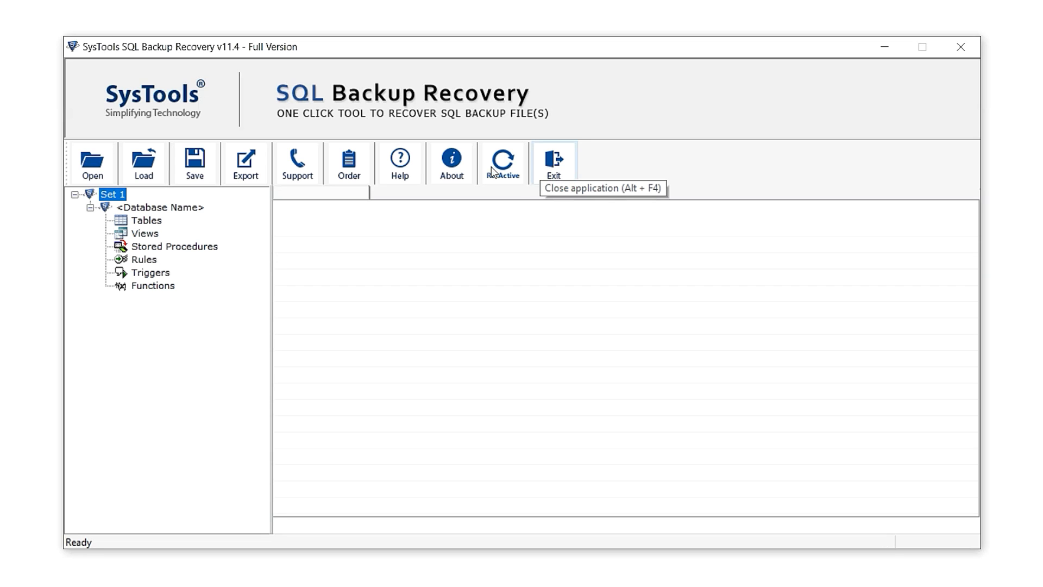
Step: In SysTools SQL Backup Recovery, add the backup file E:\File\Testing_Recovered.bak for scanning
click(104, 166)
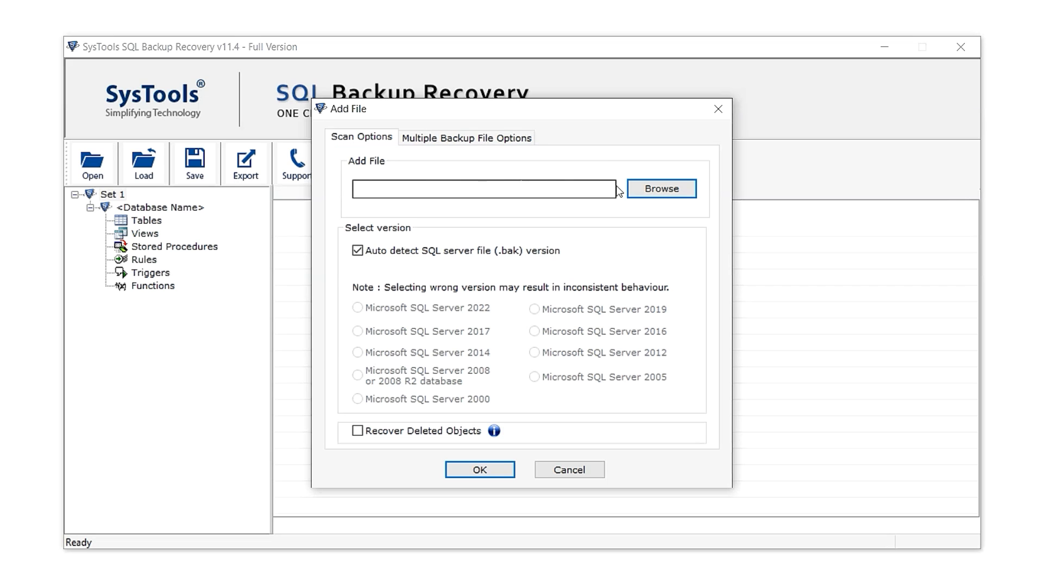
click(646, 191)
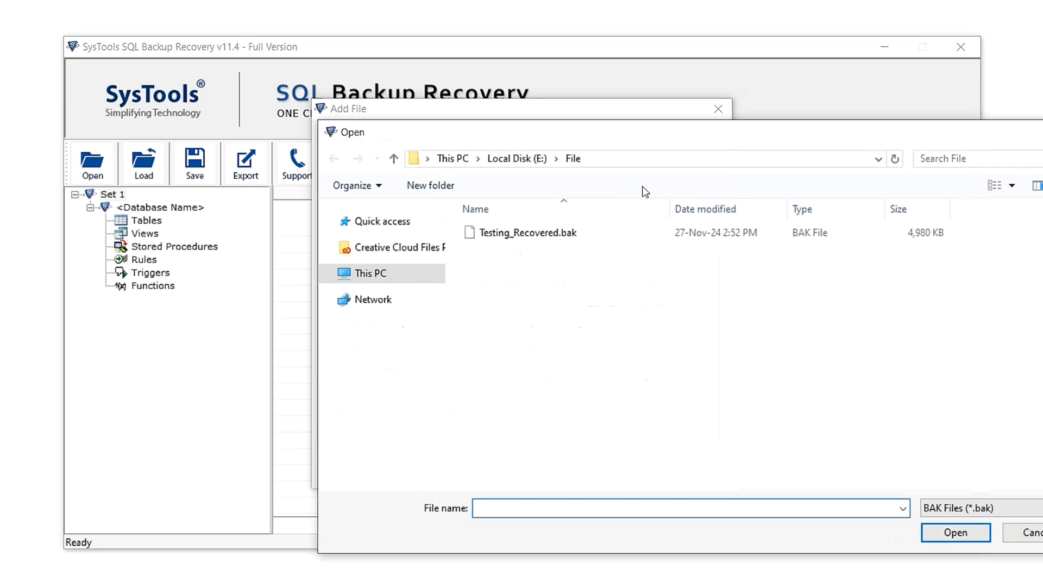
click(553, 233)
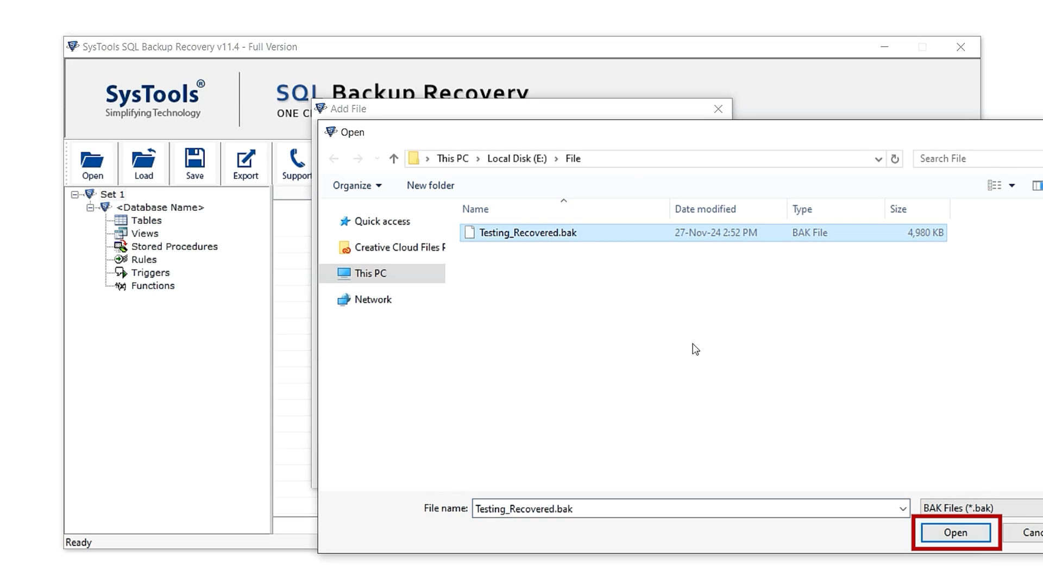
click(945, 524)
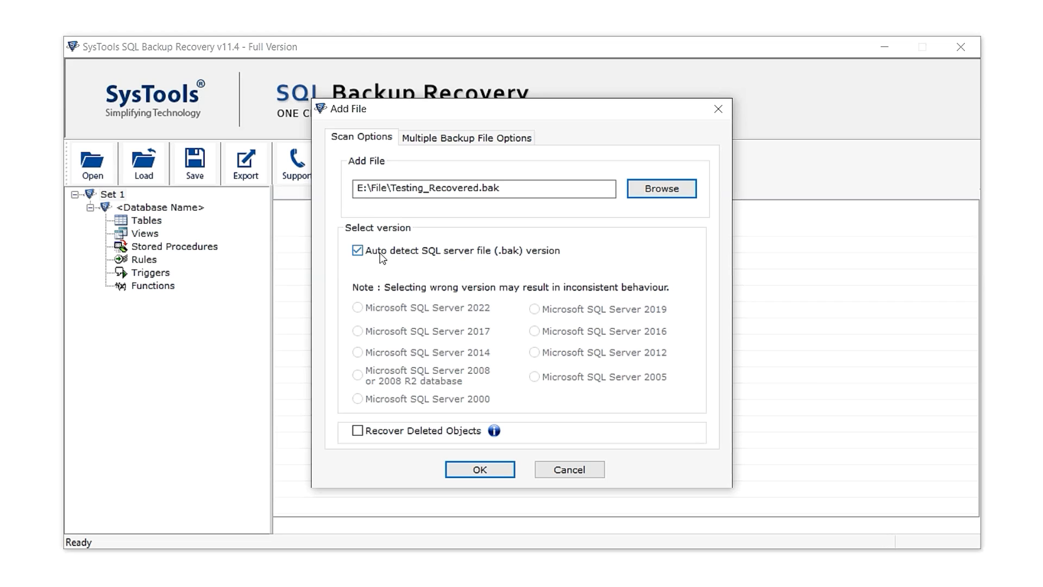
Step: Keep automatic detection of the .bak version enabled, turn on Recover Deleted Objects and read its information note
click(358, 251)
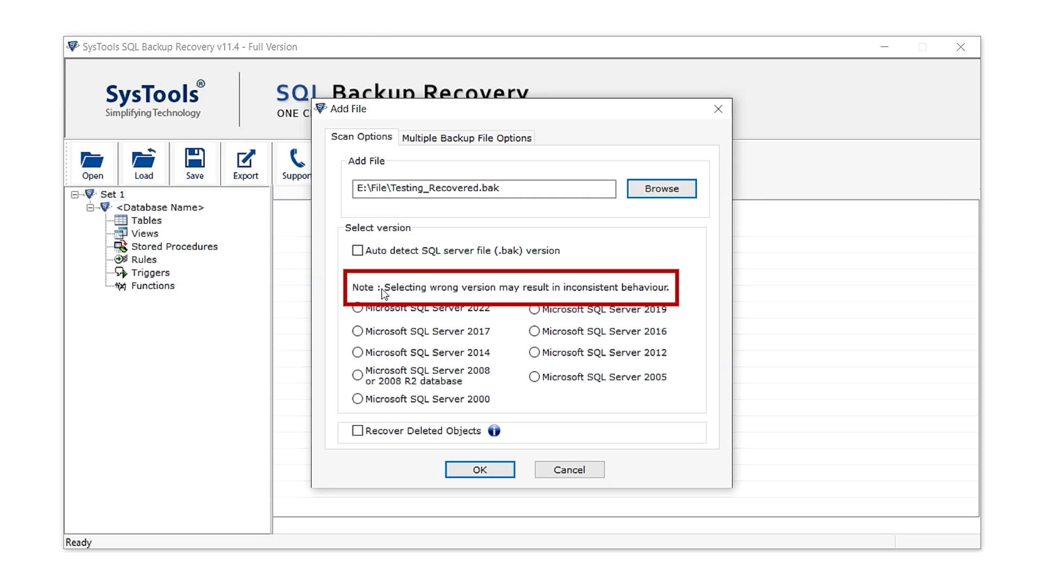
click(358, 252)
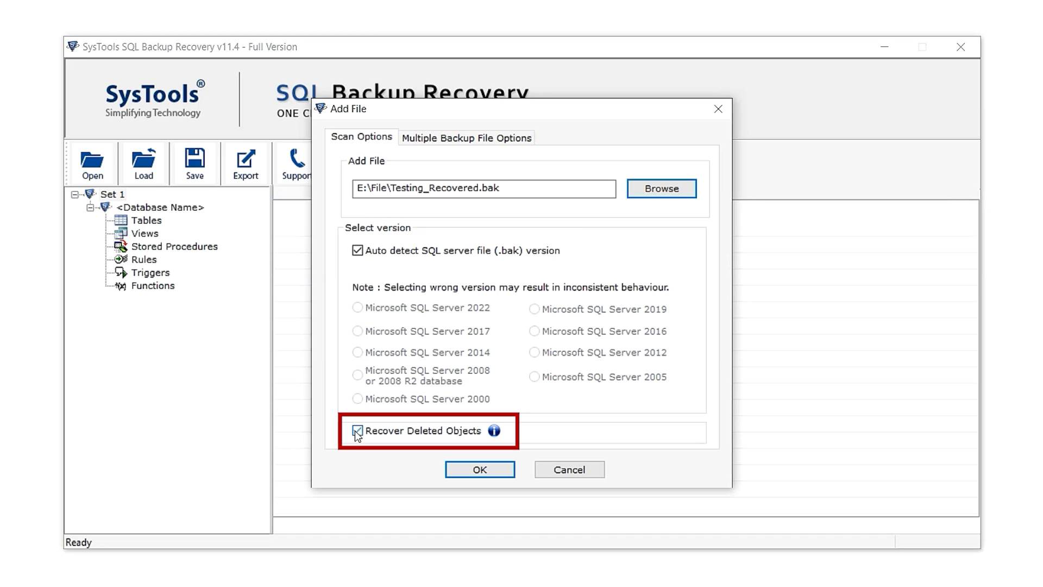
click(494, 431)
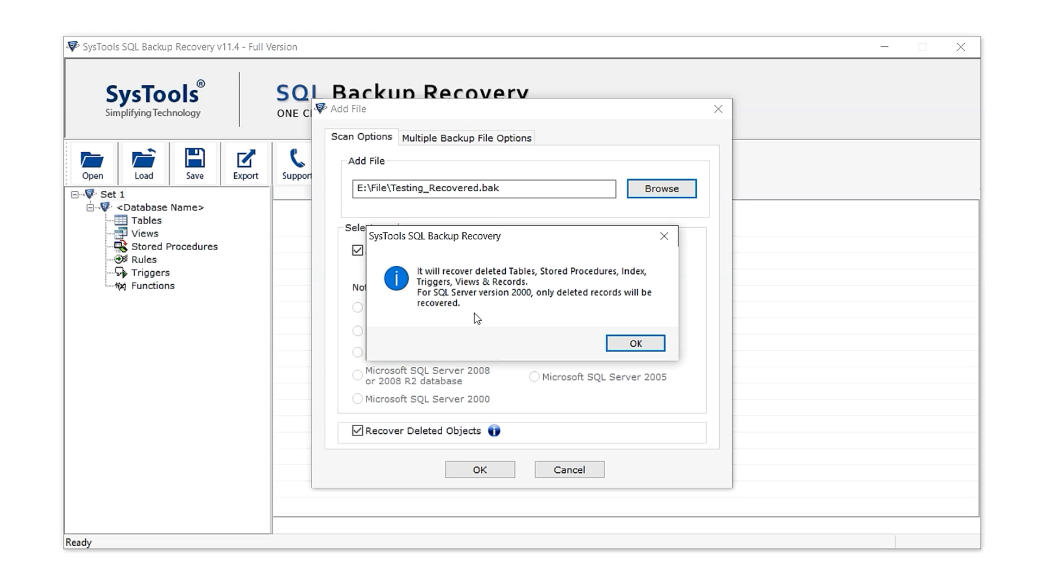
click(636, 343)
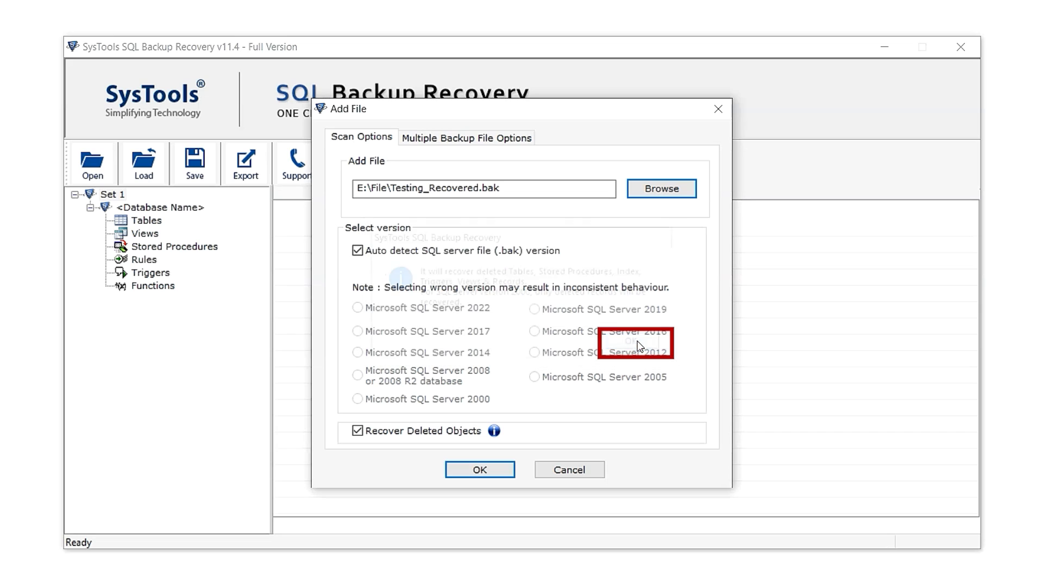
Step: Keep automatic detection of multiple SQL Server backup files selected and start reading the added backup
click(492, 139)
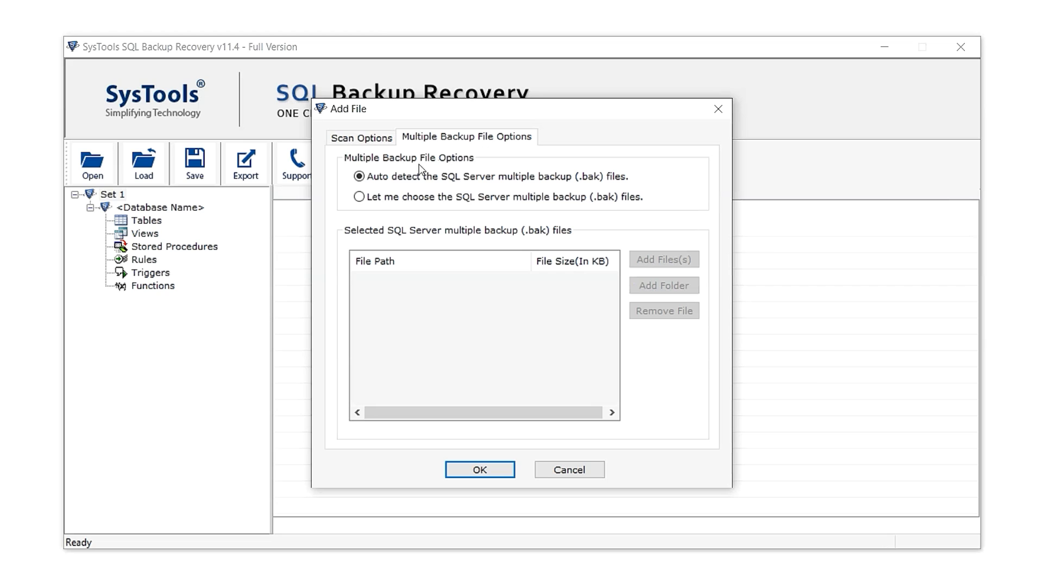
click(360, 198)
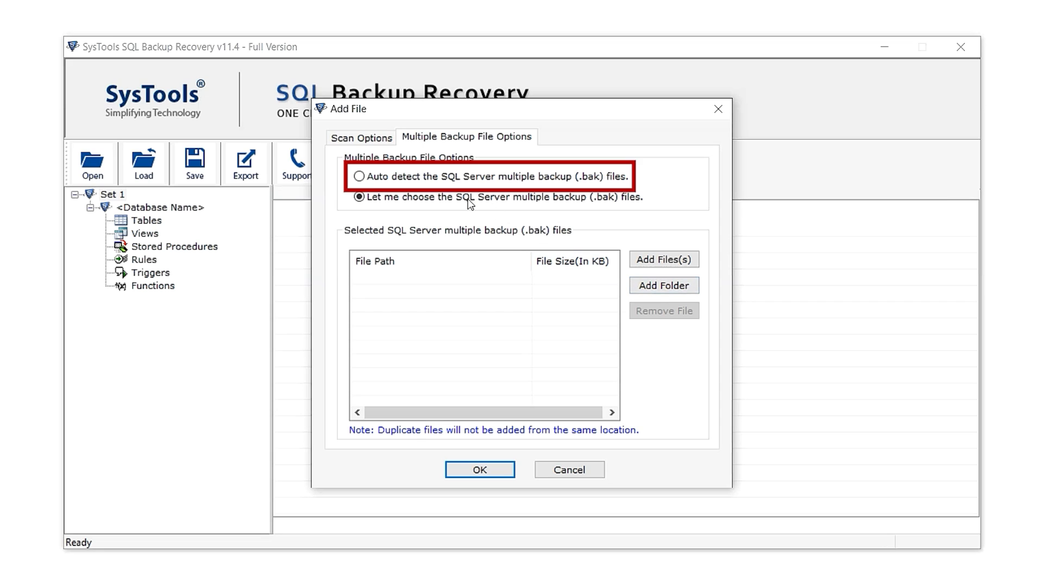
click(369, 178)
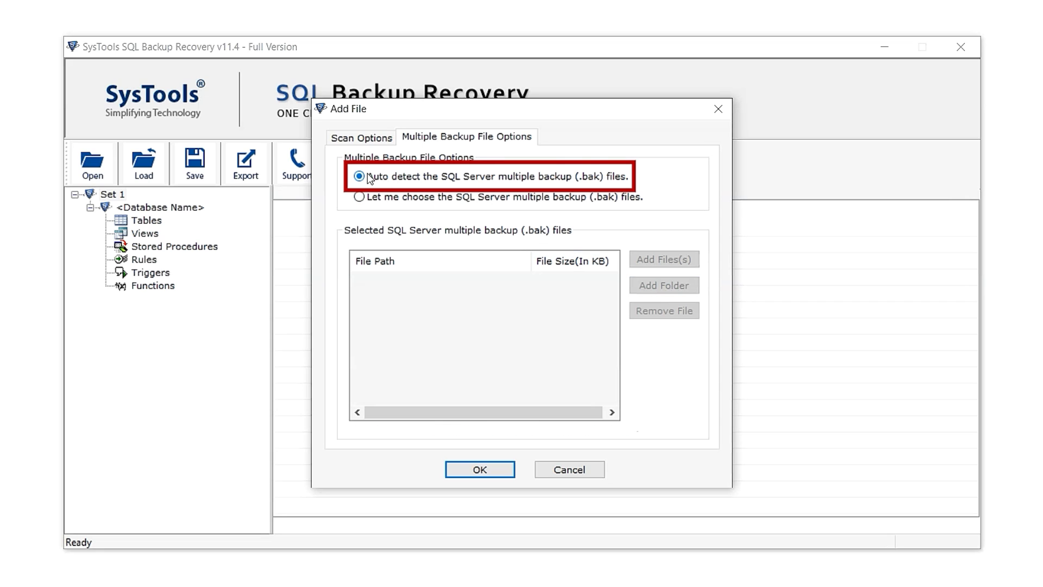
click(361, 140)
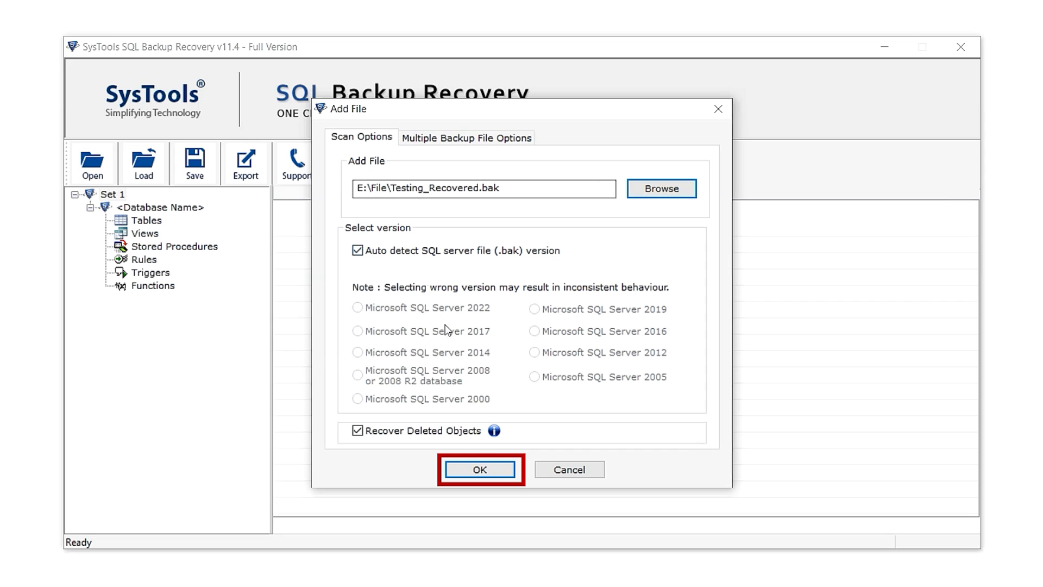
click(491, 468)
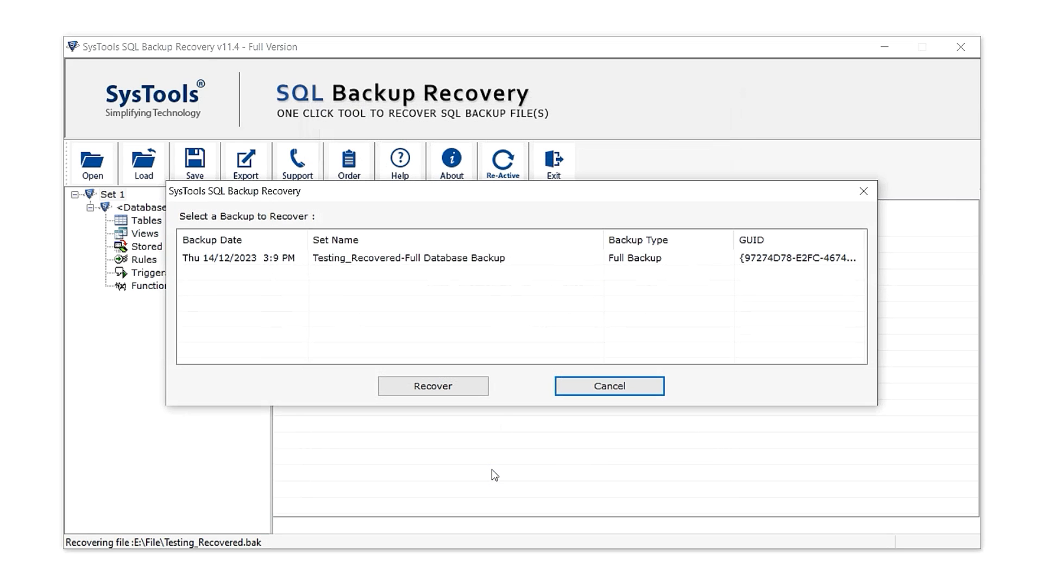
Step: Recover the Testing_Recovered-Full Database Backup set and decline saving the scanned file
click(390, 261)
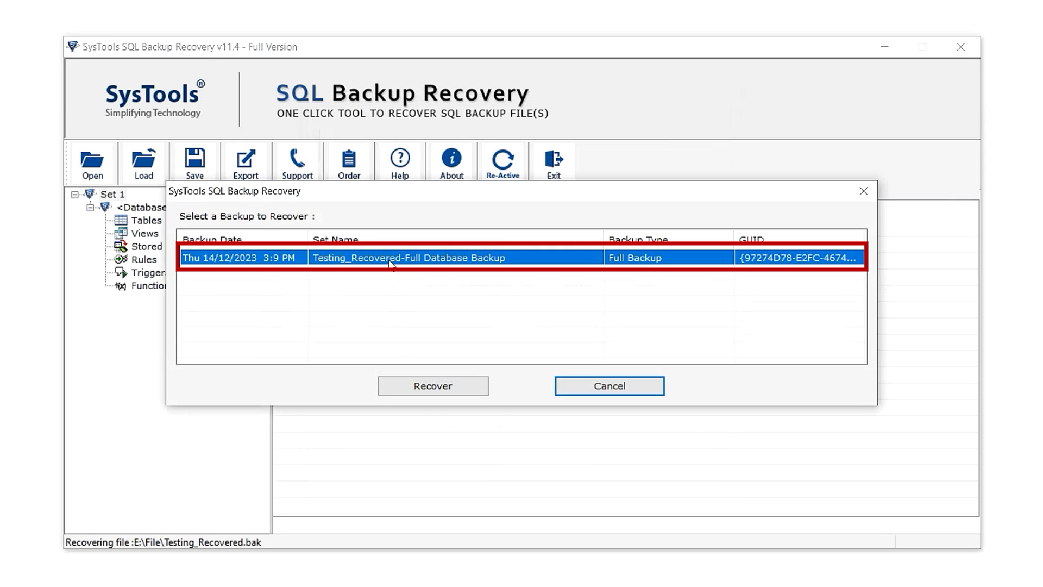
click(422, 386)
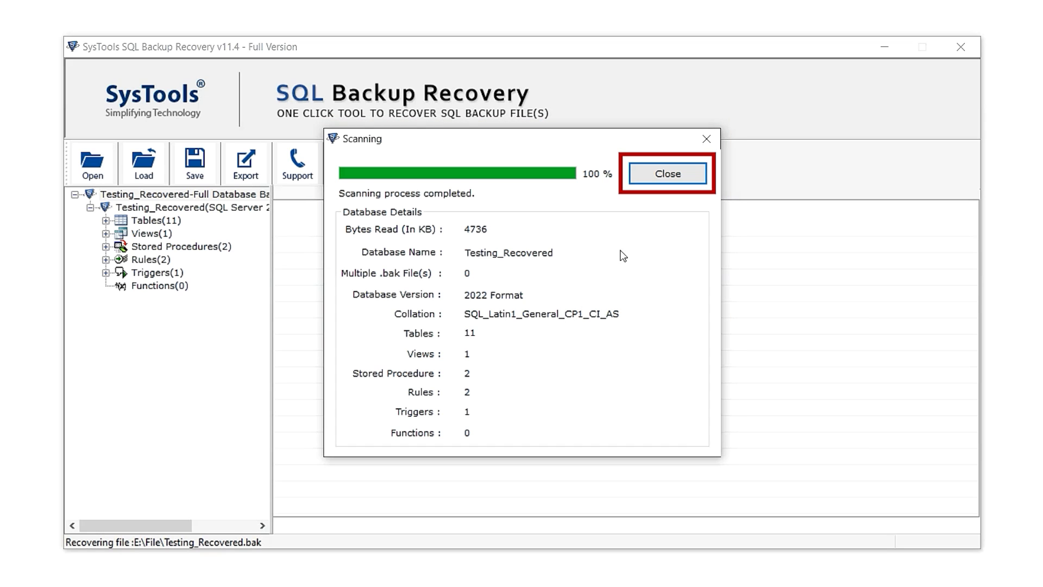
click(667, 174)
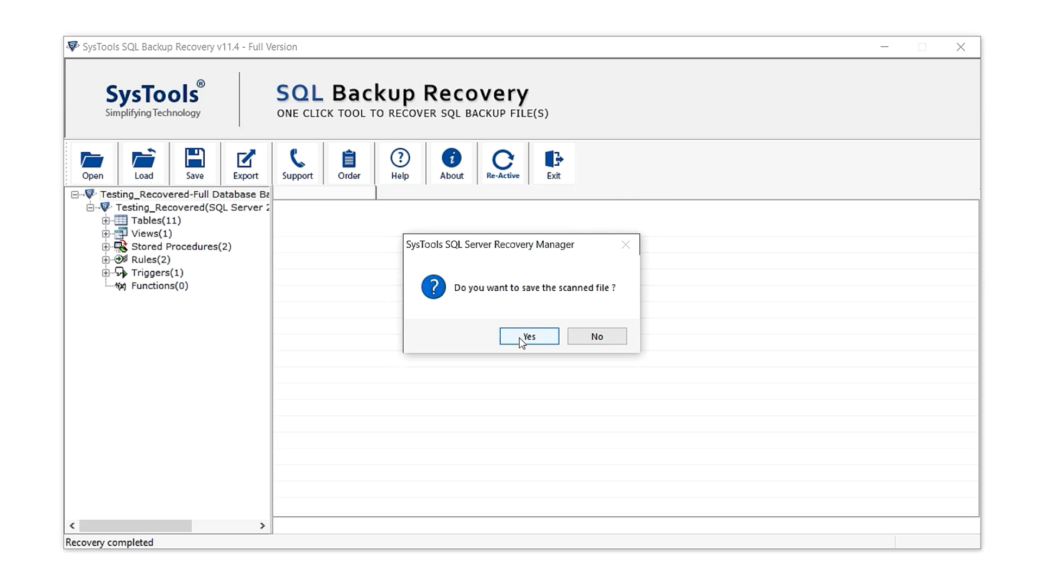
click(596, 336)
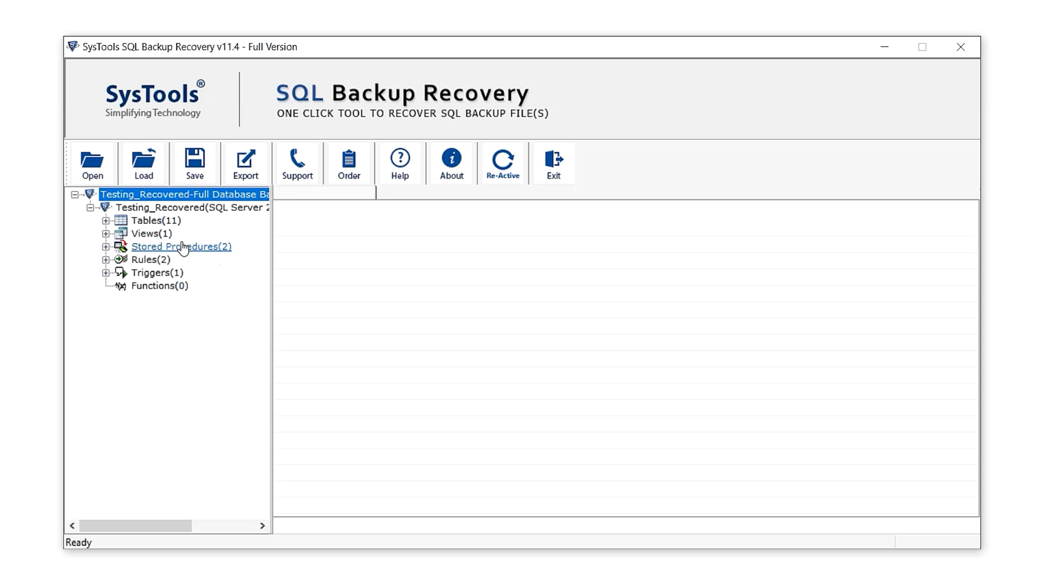
Step: Preview the recovered records of the dbo.Departments, dbo.Doctors and dbo.new_employees tables
click(106, 221)
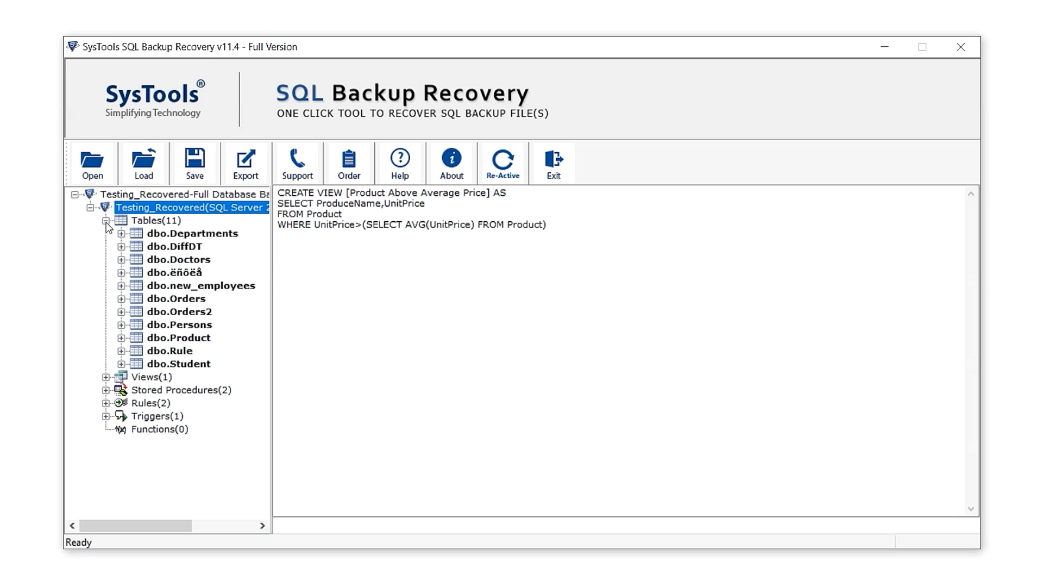
double_click(167, 235)
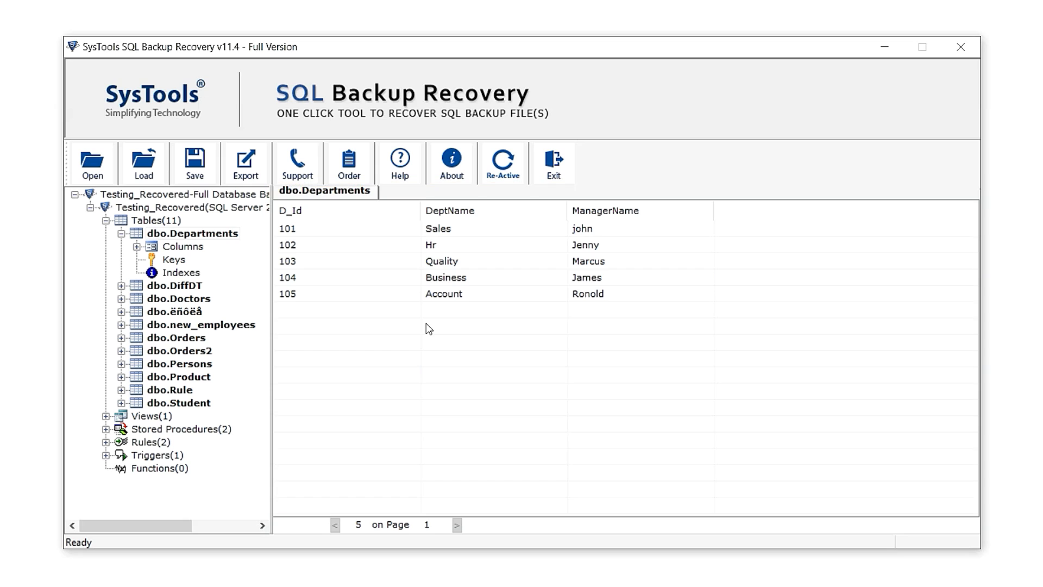
double_click(179, 299)
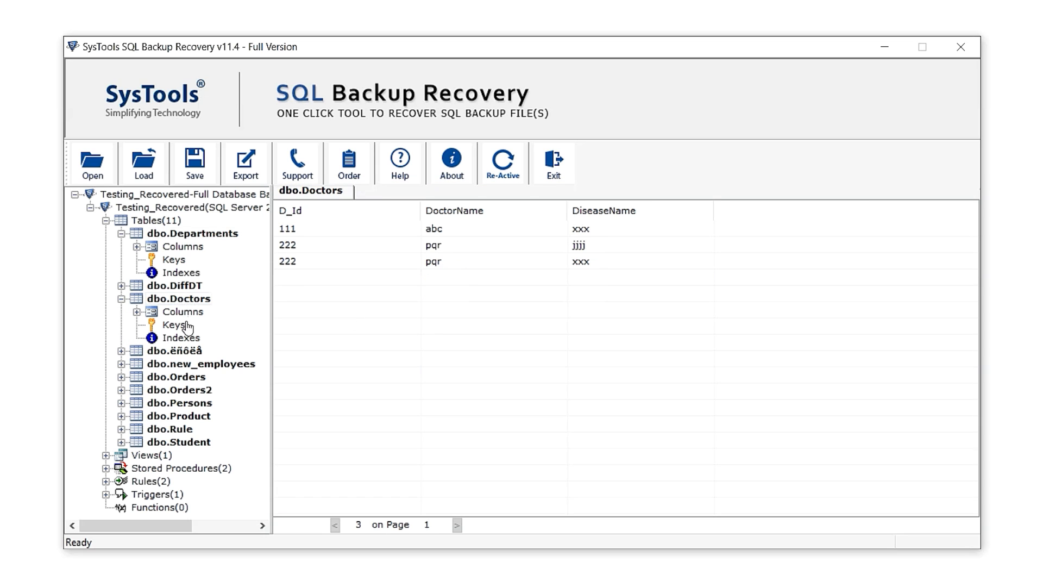
double_click(187, 364)
scroll(257, 350, down, 1)
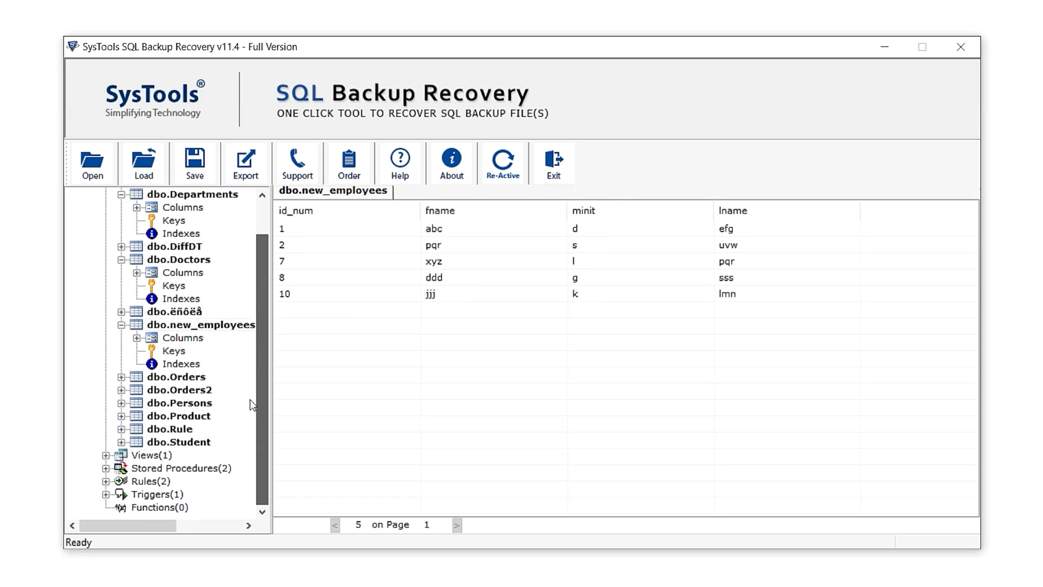
Step: Preview the SQL code of the recovered Product Above Average Price view and the SProc_Rename_ColumnName stored procedure
click(106, 456)
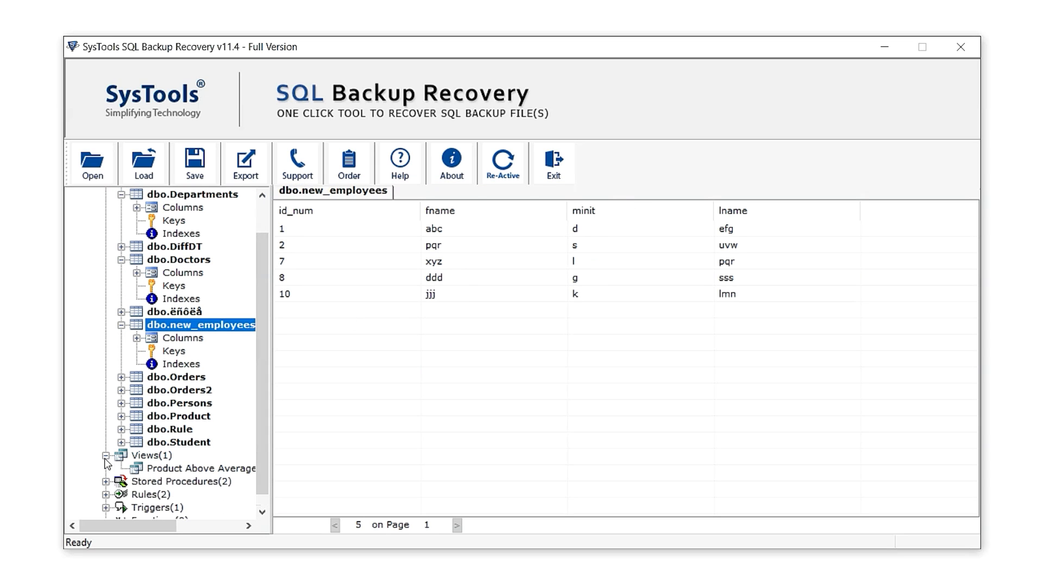
click(185, 470)
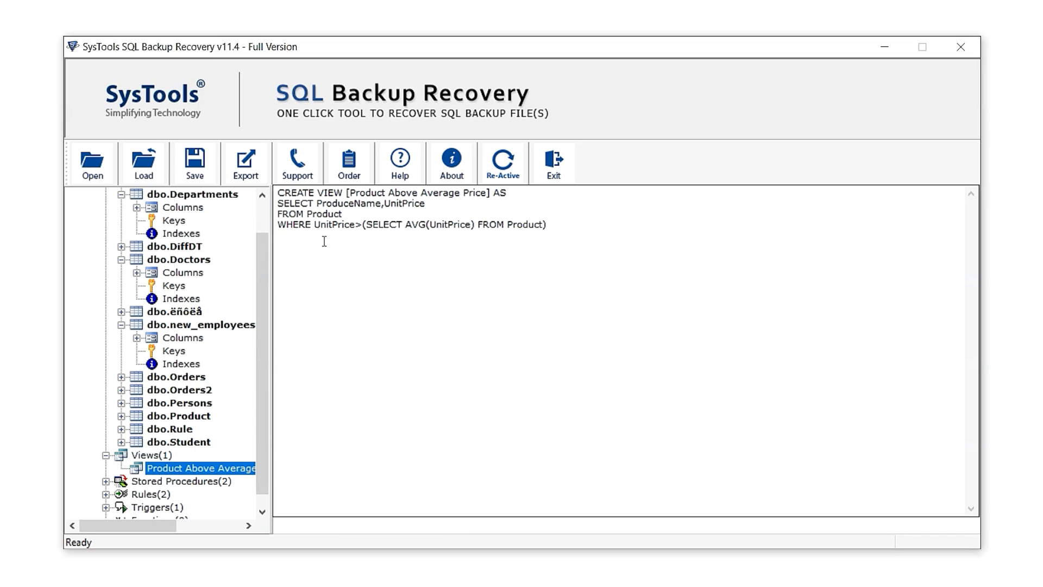
click(106, 481)
click(182, 494)
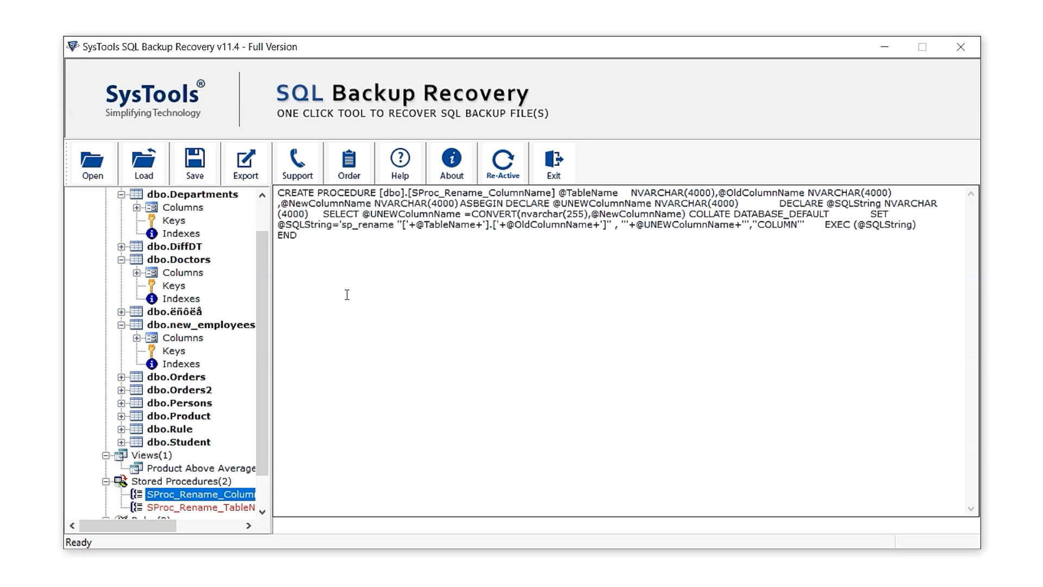
Step: Open the export options, review the SQL Server database and script targets, and choose CSV (Only Tables) as the export format
click(246, 161)
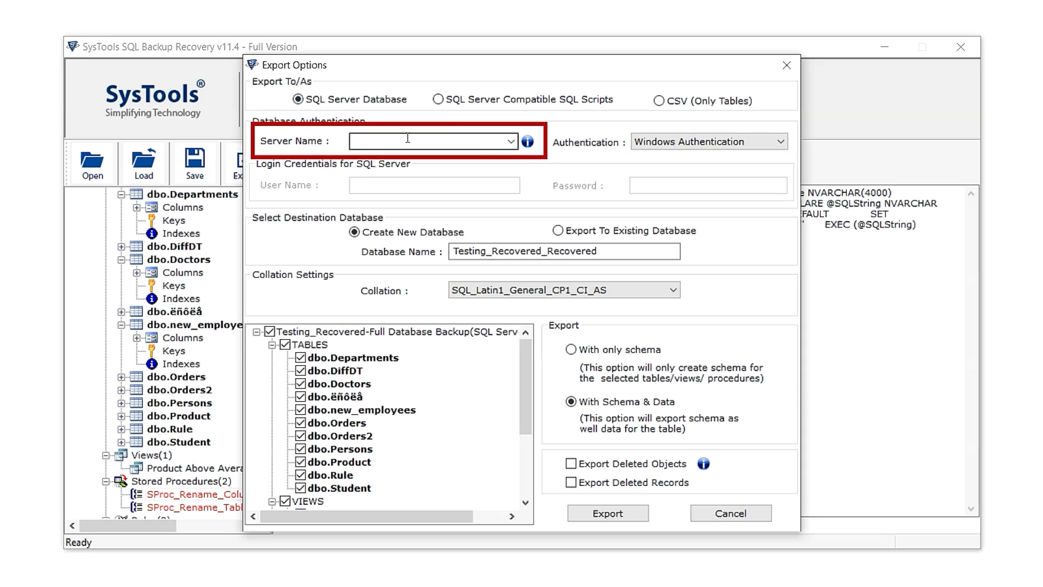
click(723, 137)
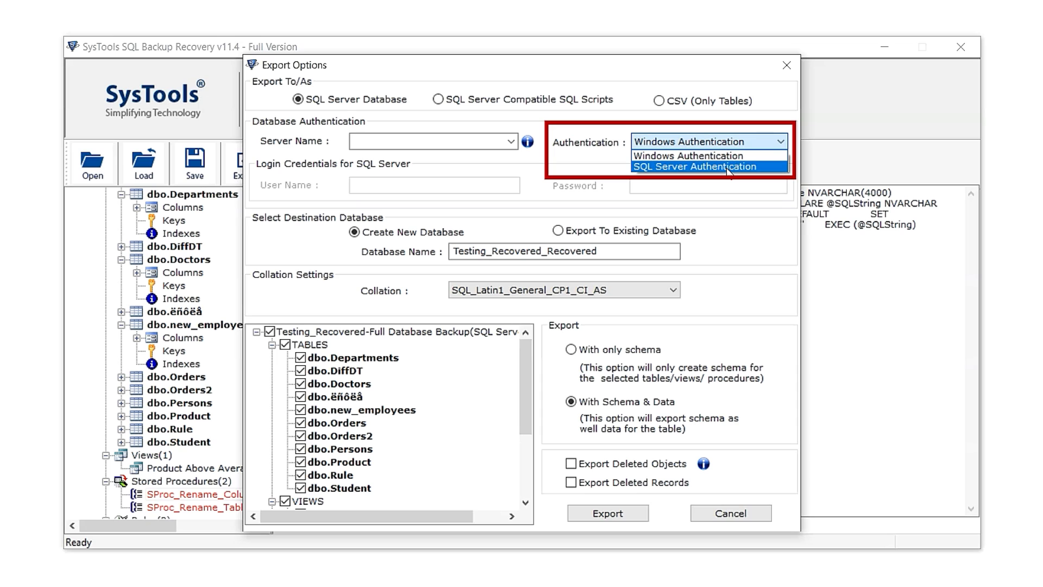
click(727, 156)
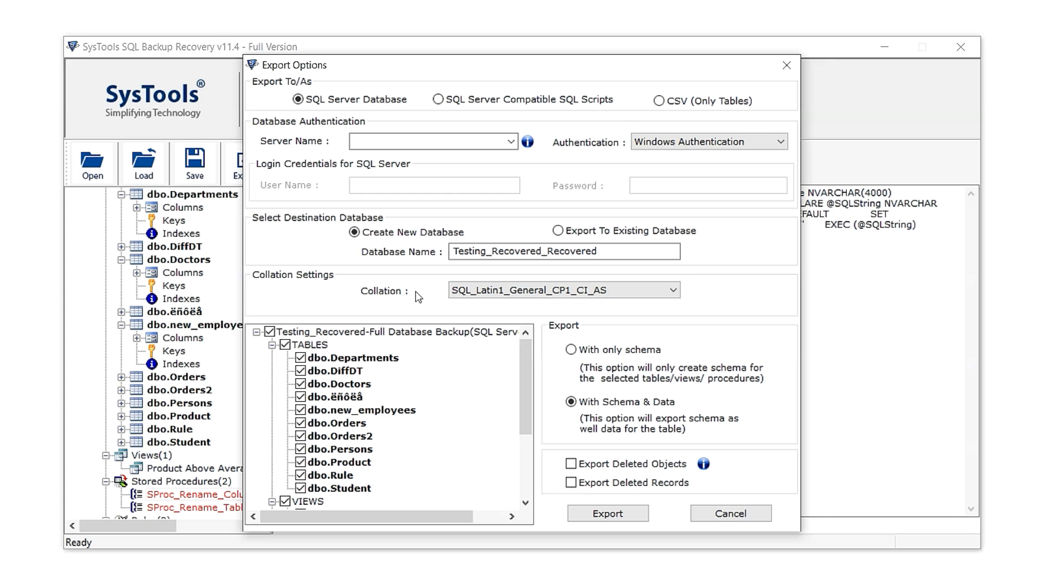
click(438, 100)
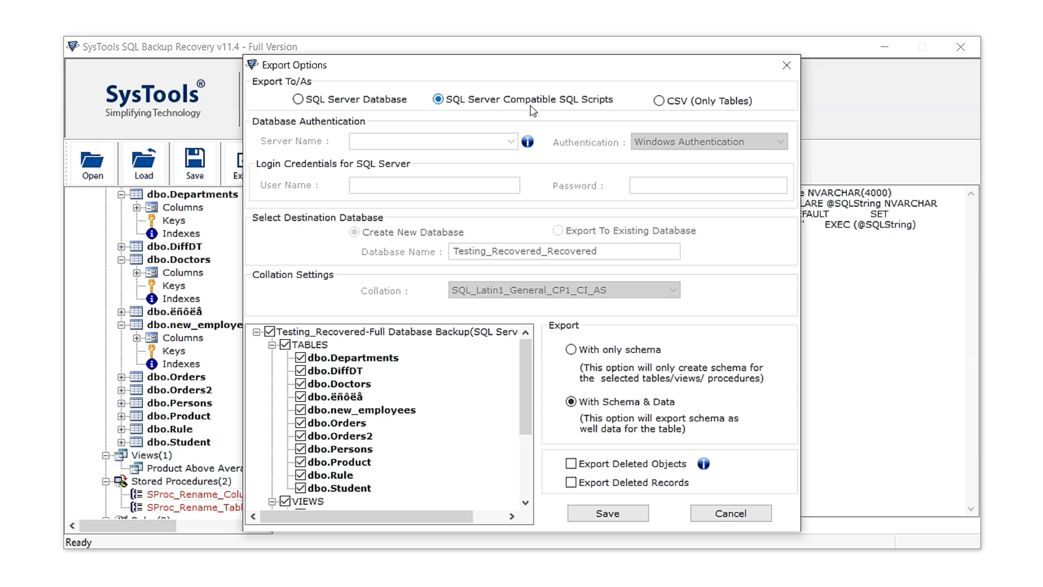
click(659, 101)
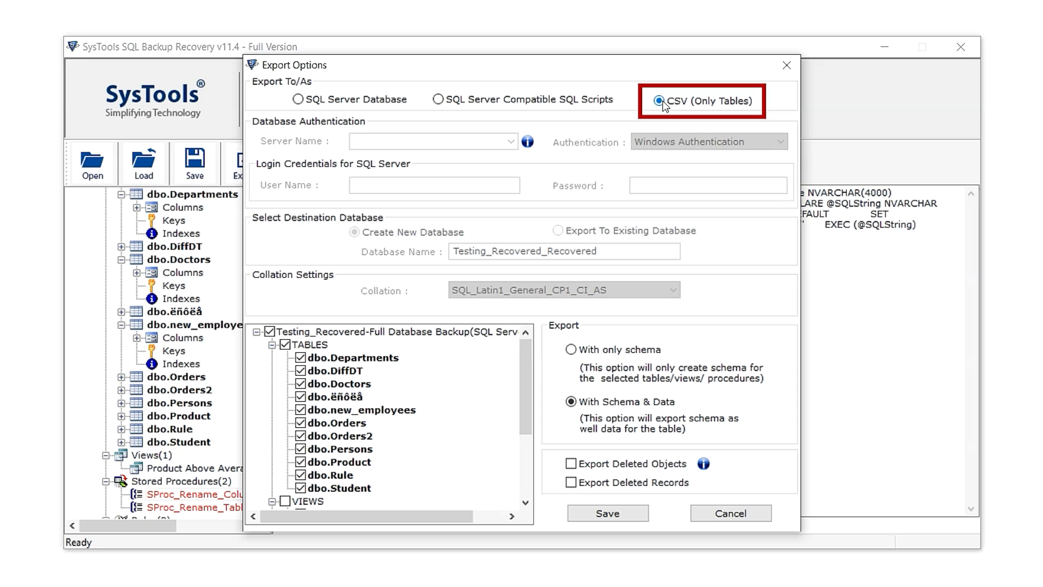
Step: Keep all tables selected with schema and data, and include deleted objects and deleted records in the export
click(427, 361)
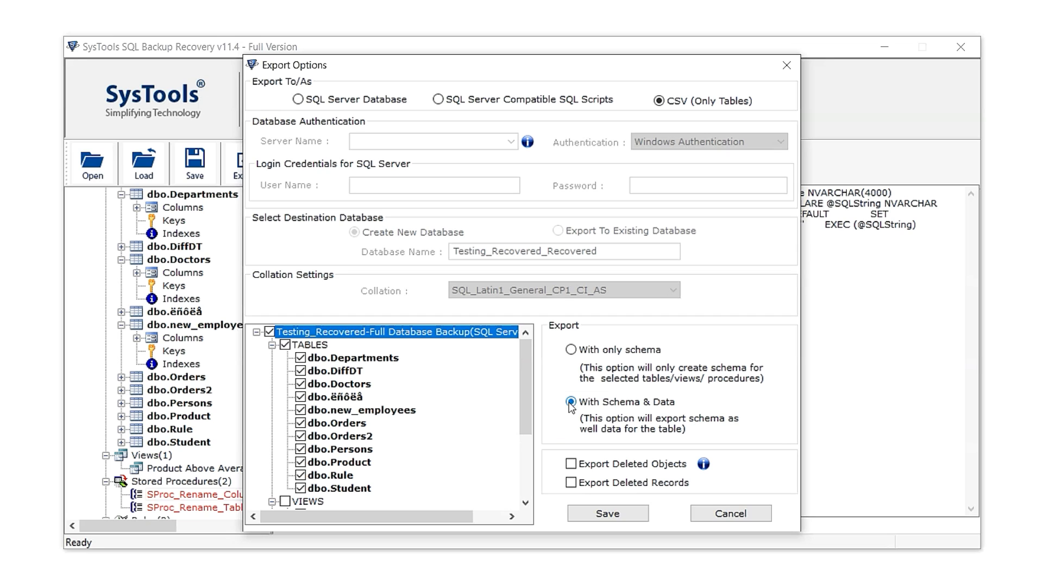
click(573, 468)
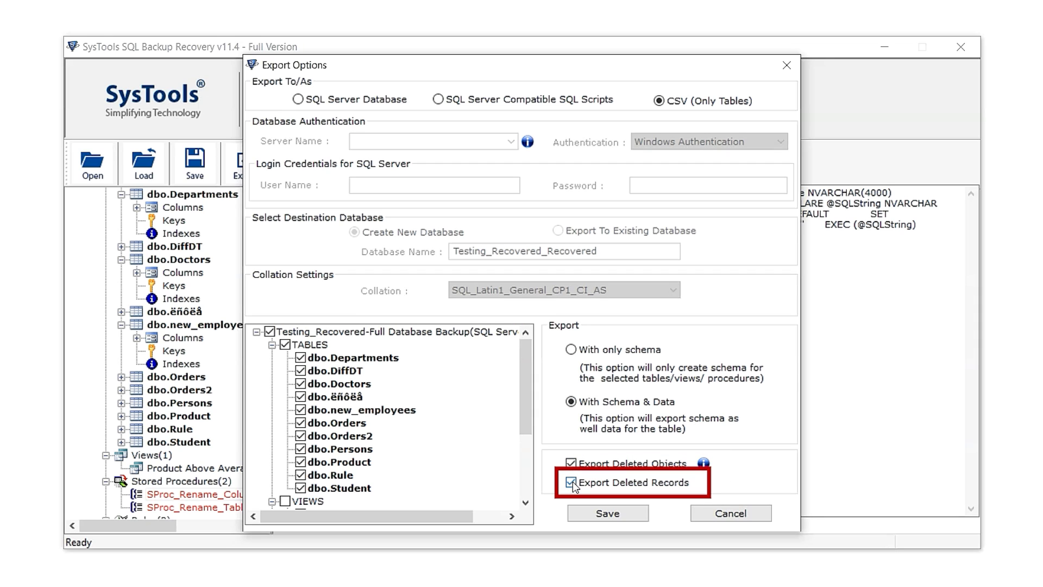
click(572, 481)
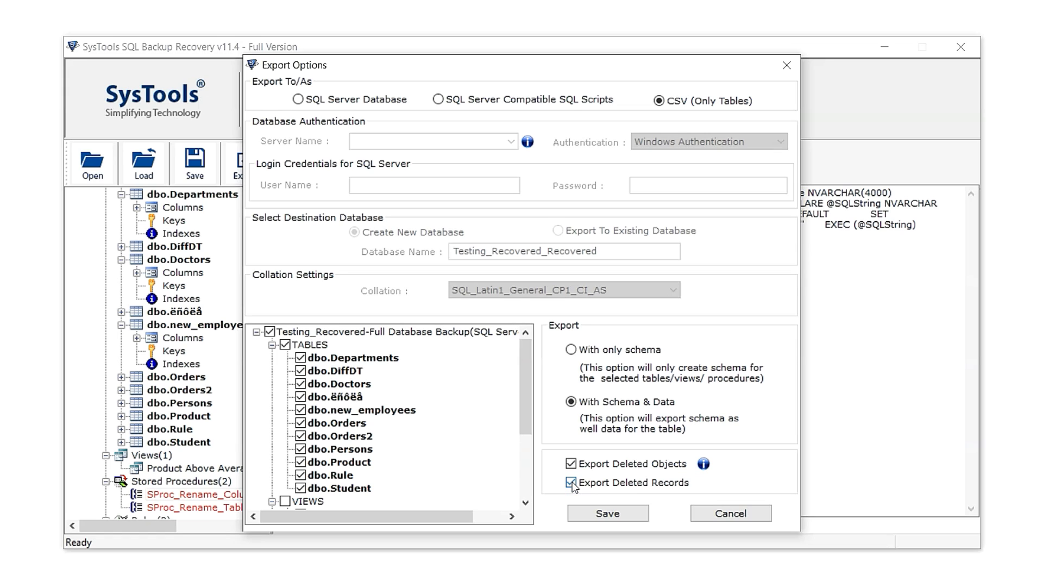
Step: Export the selected tables to the Files folder on Local Disk (E:) and close the export report
click(609, 513)
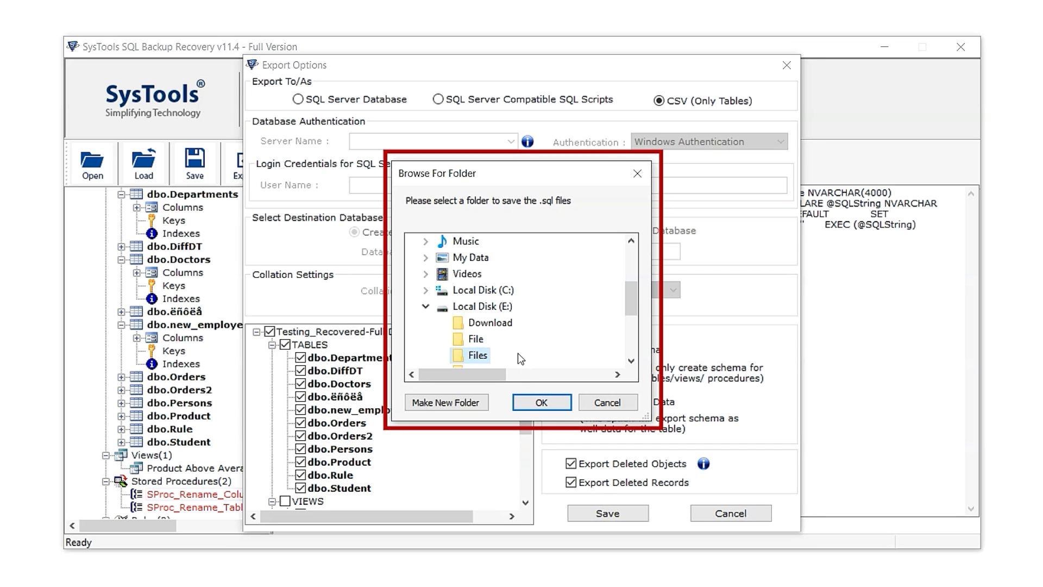
click(541, 402)
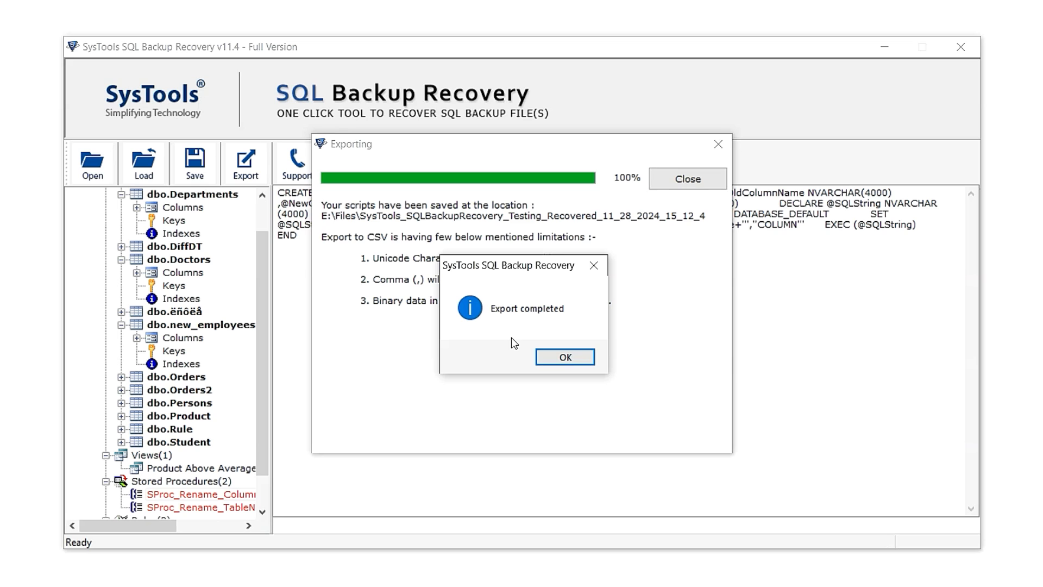
click(560, 368)
click(689, 186)
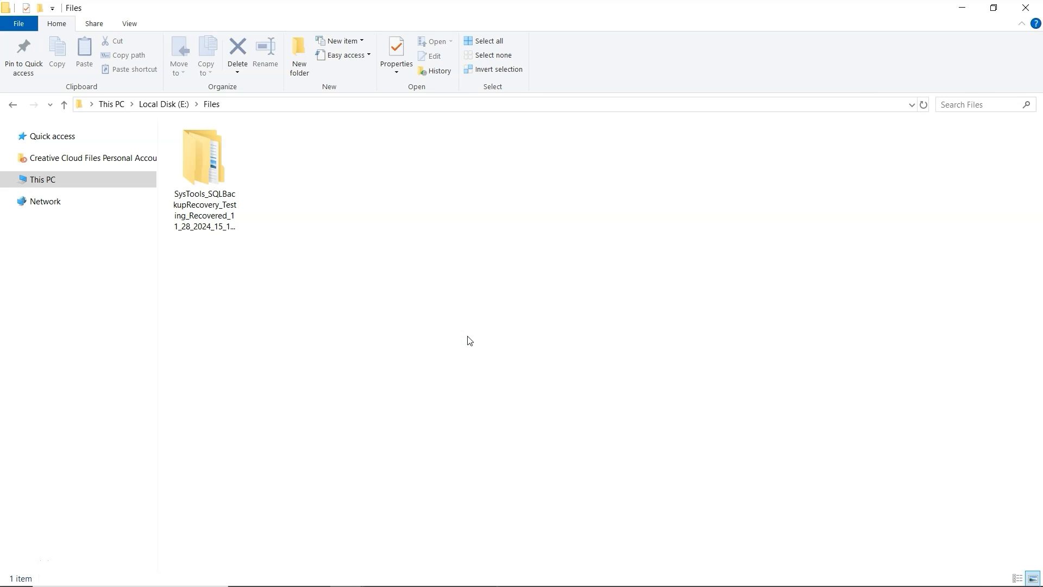
Step: In File Explorer, open the Tables folder inside the exported recovery folder and view Departments_0.csv in Excel
click(220, 162)
double_click(220, 162)
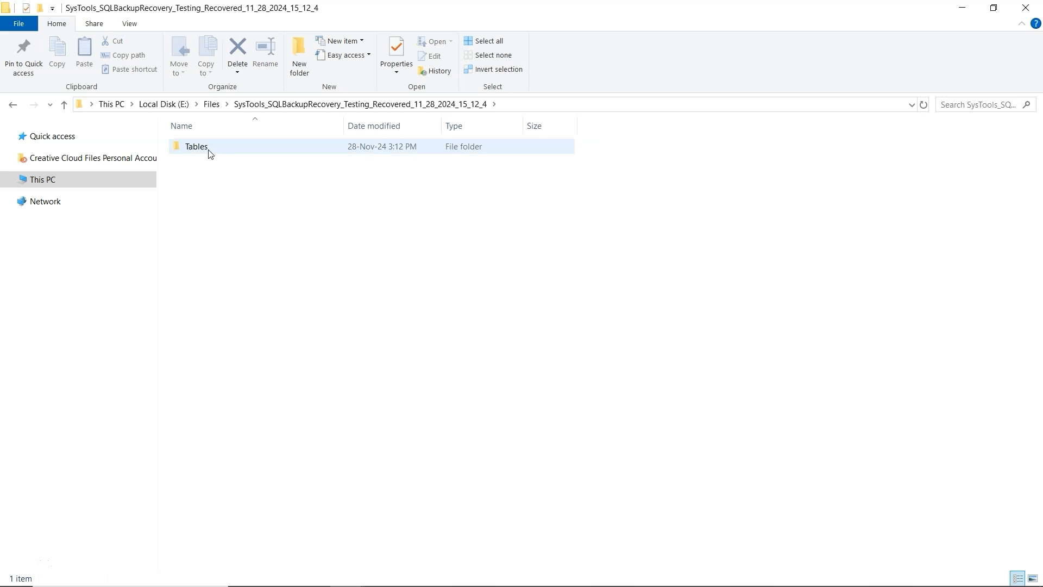
double_click(209, 150)
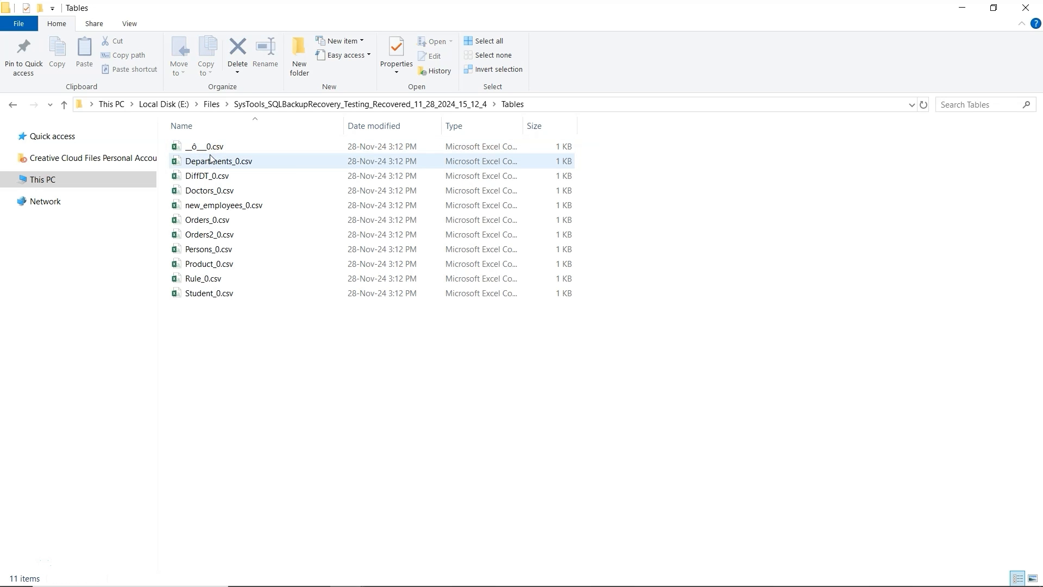
double_click(212, 162)
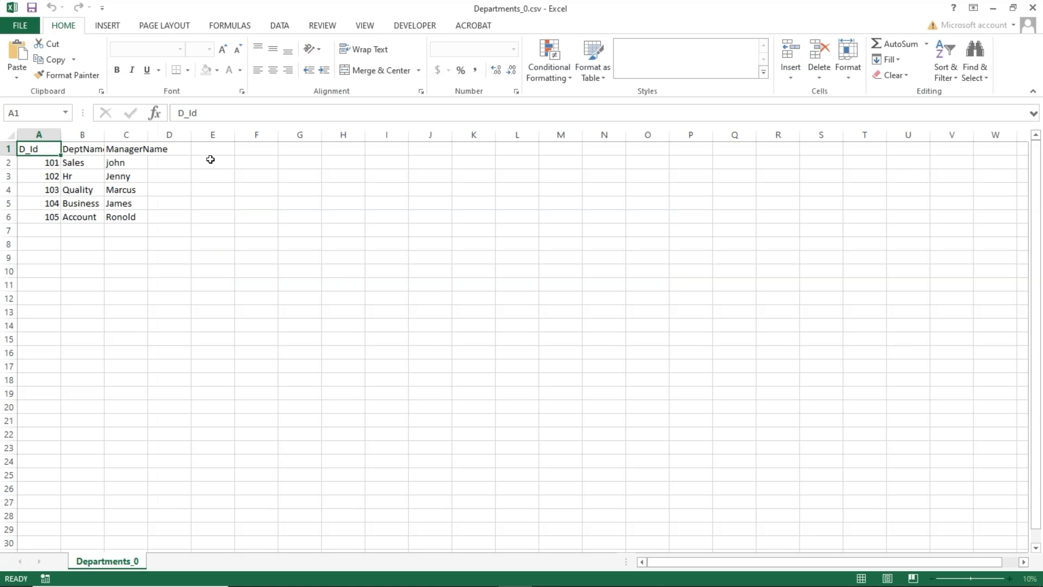